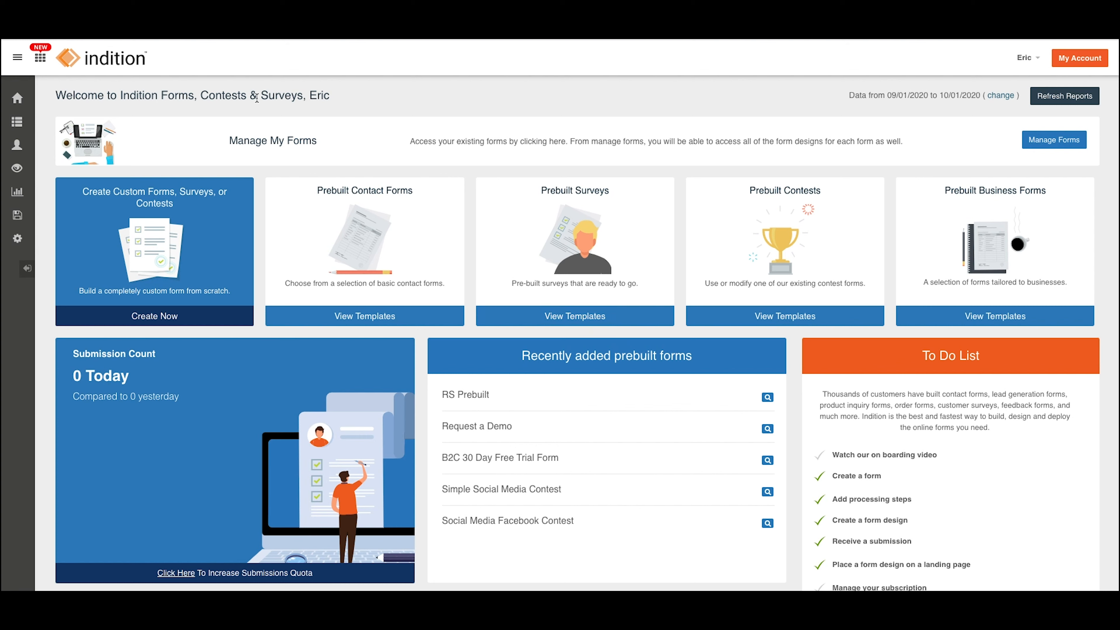
Open Simple Contact Form from the forms list and remove its captcha, confirming the deletion.
{"action": "left_click", "coordinate": [294, 142]}
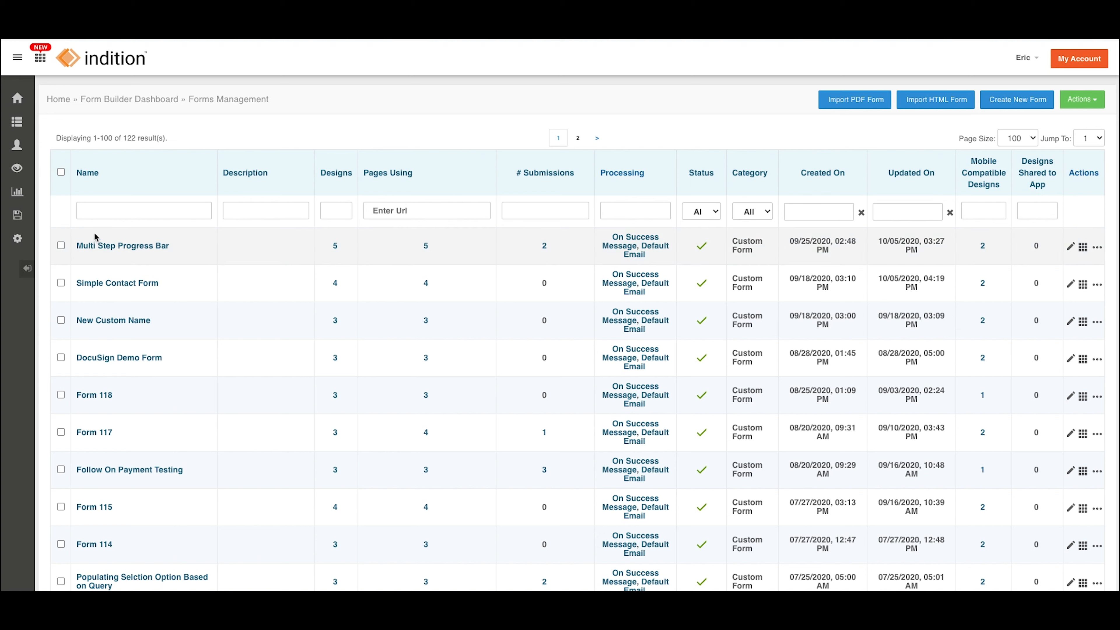
{"action": "left_click", "coordinate": [131, 287]}
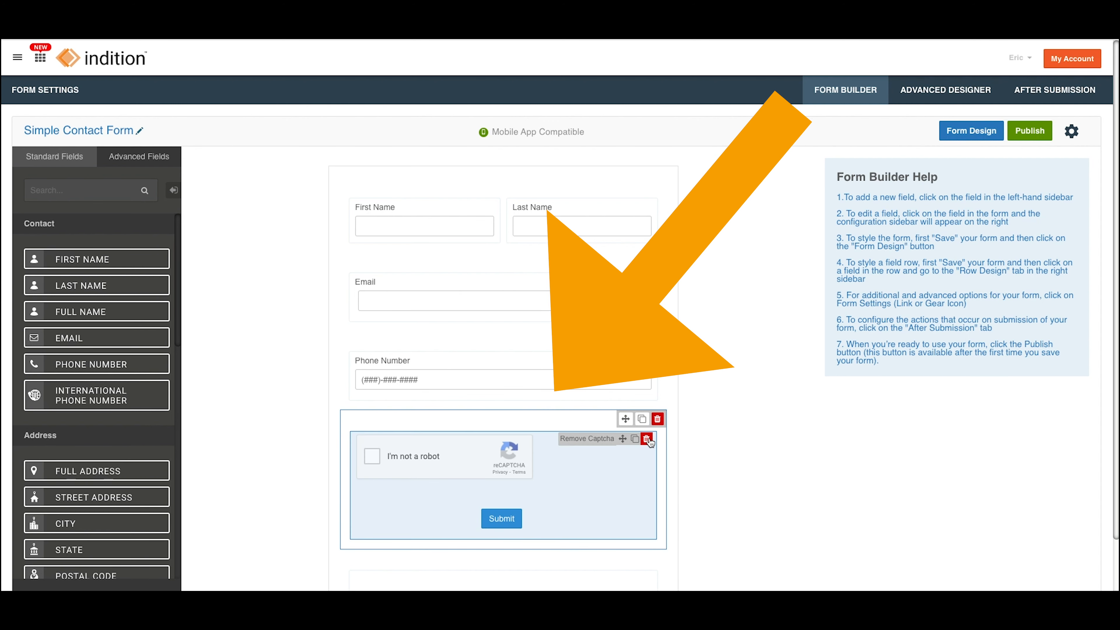
{"action": "left_click", "coordinate": [566, 441]}
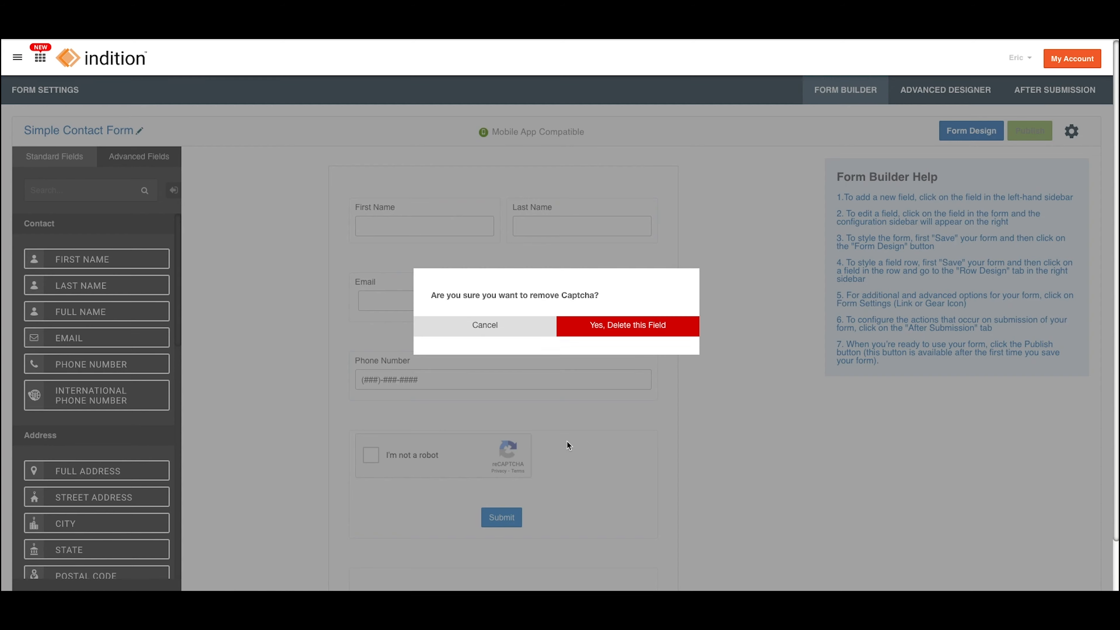
{"action": "left_click", "coordinate": [612, 326]}
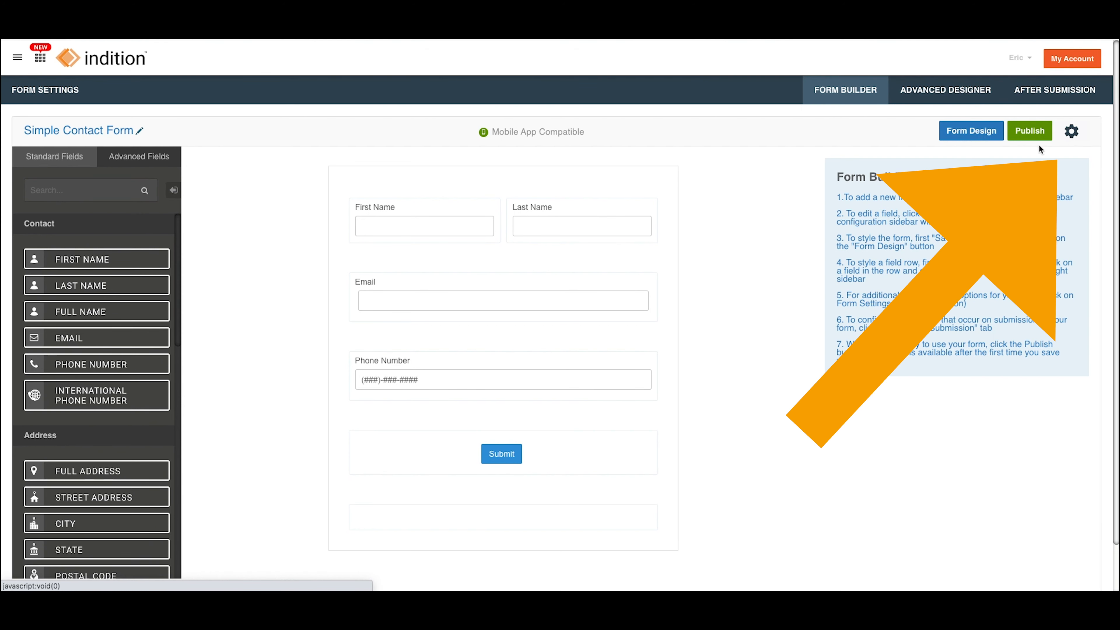
Turn on Include Spam Protection (Captcha) in the Simple Contact Form's settings and save them.
{"action": "left_click", "coordinate": [1072, 131]}
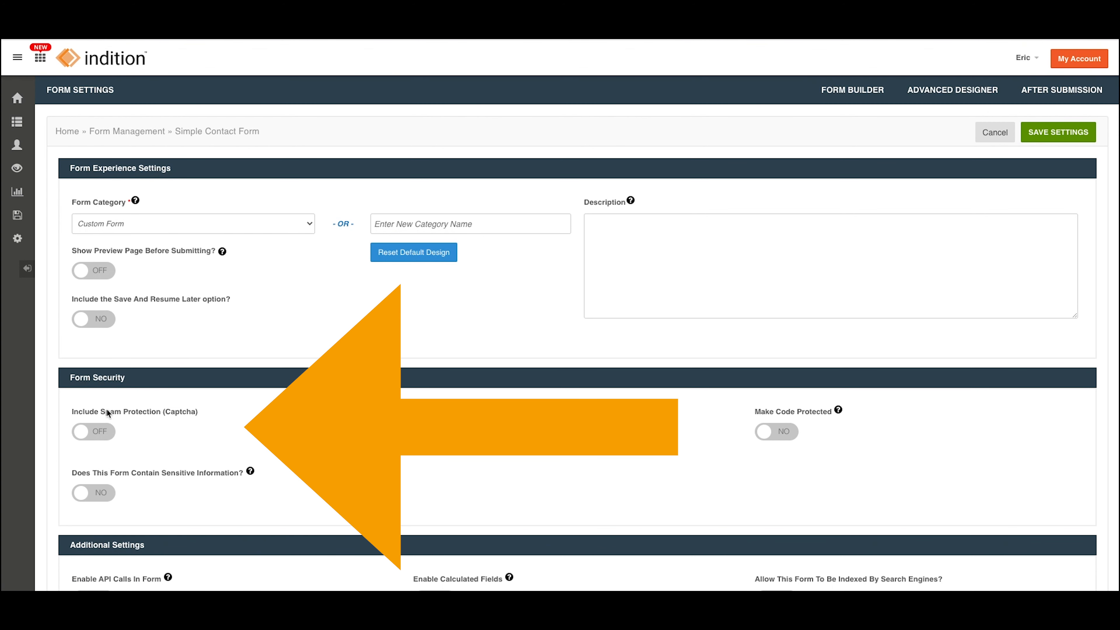
{"action": "left_click", "coordinate": [105, 433]}
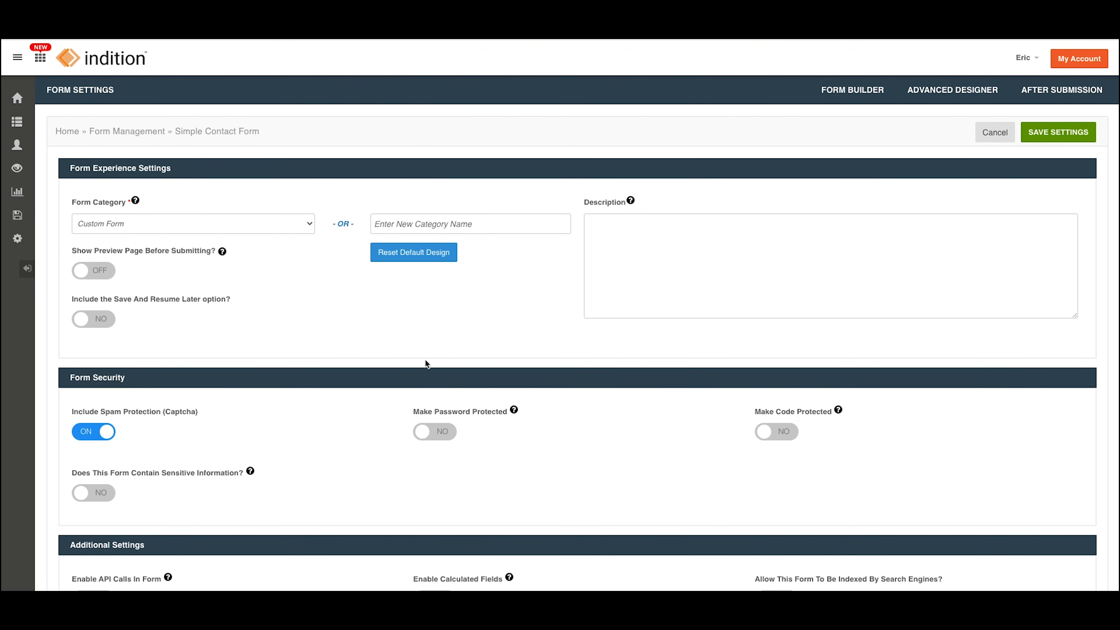
{"action": "left_click", "coordinate": [1067, 131]}
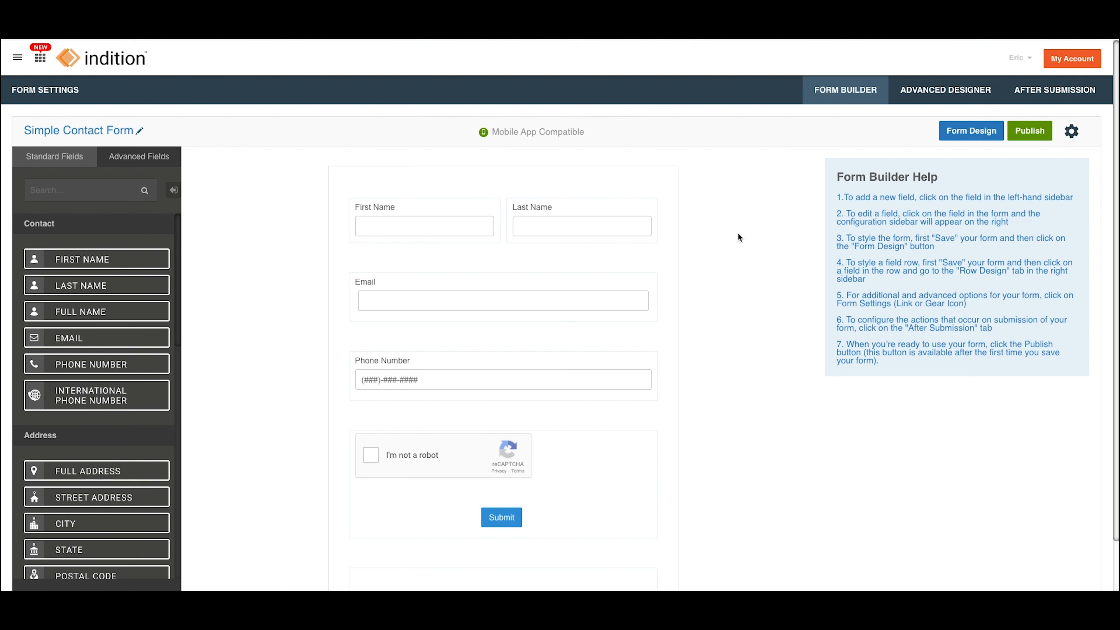
Open the settings of the form's "Custom Design with a Grey Background" design in the Advanced Designer.
{"action": "left_click", "coordinate": [950, 92]}
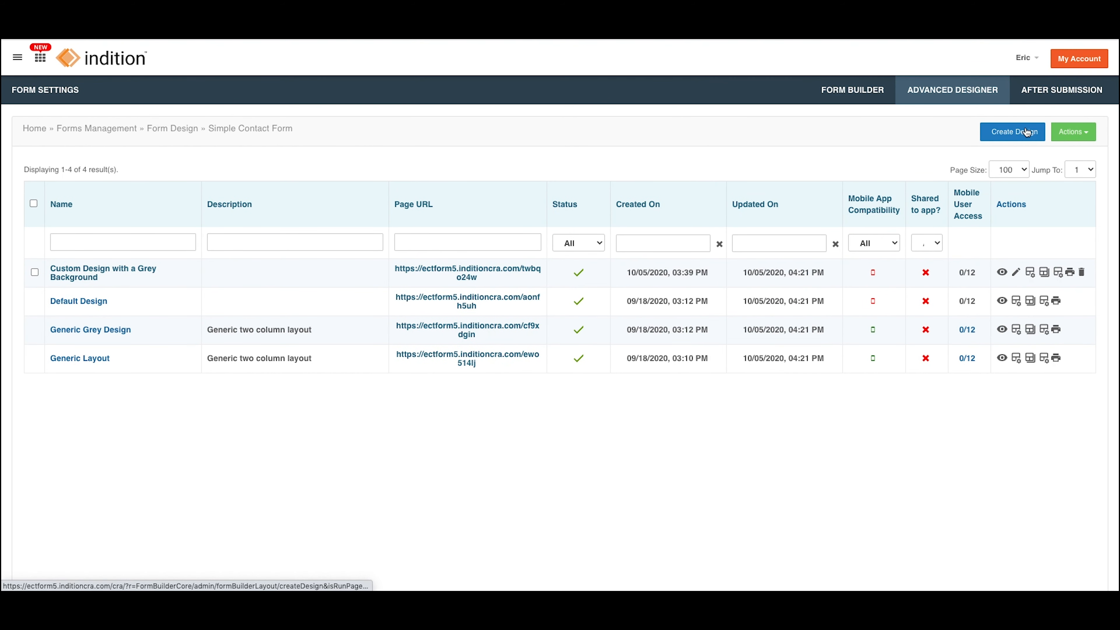
{"action": "left_click", "coordinate": [112, 272]}
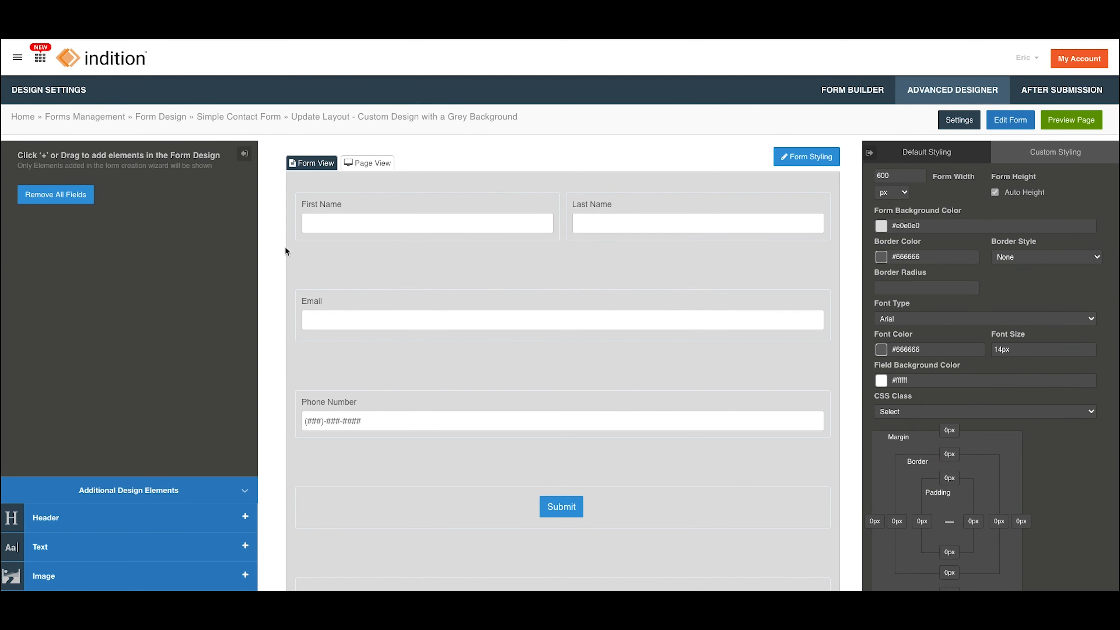
{"action": "scroll", "coordinate": [373, 312], "scroll_direction": "down", "scroll_amount": 2}
{"action": "scroll", "coordinate": [372, 312], "scroll_direction": "up", "scroll_amount": 2}
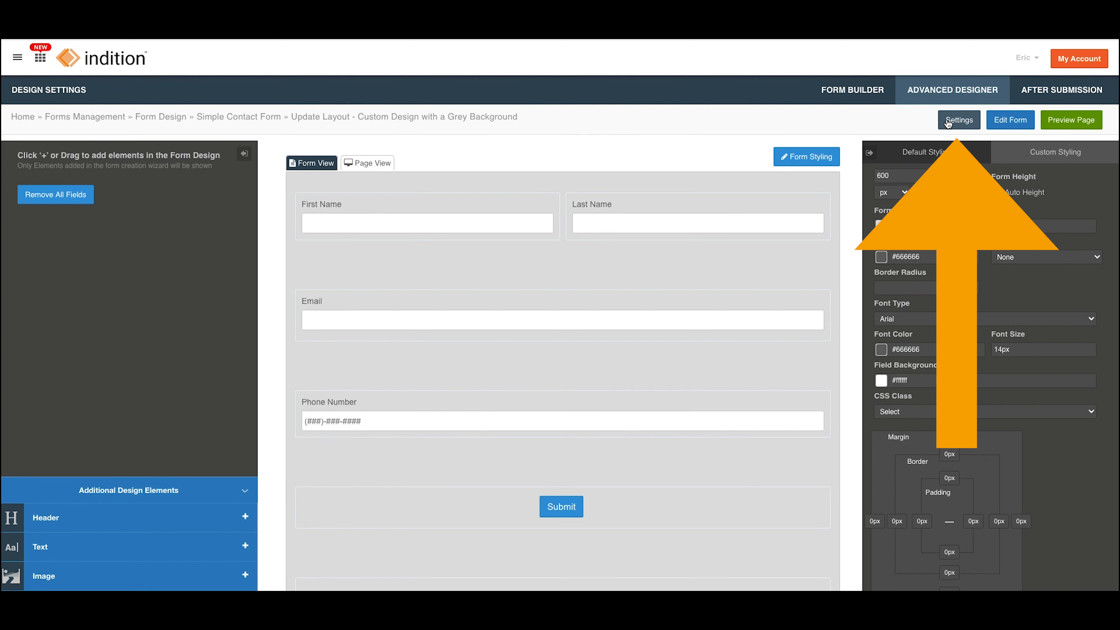
{"action": "left_click", "coordinate": [957, 123]}
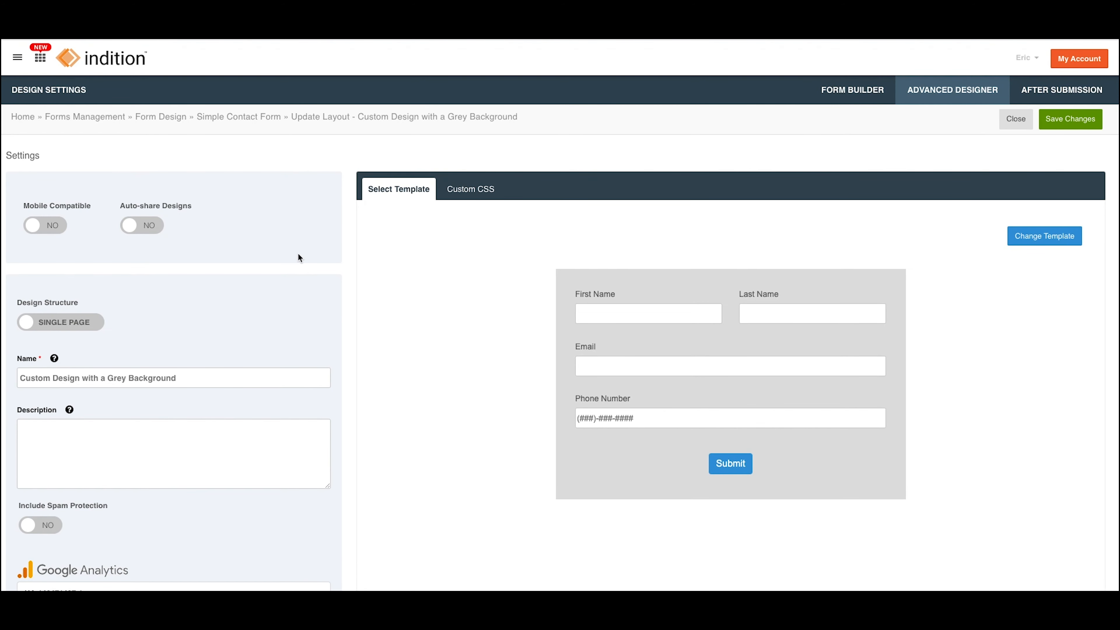
Set Include Spam Protection to Yes for the grey background design, save the changes and close its settings.
{"action": "scroll", "coordinate": [298, 255], "scroll_direction": "down", "scroll_amount": 5}
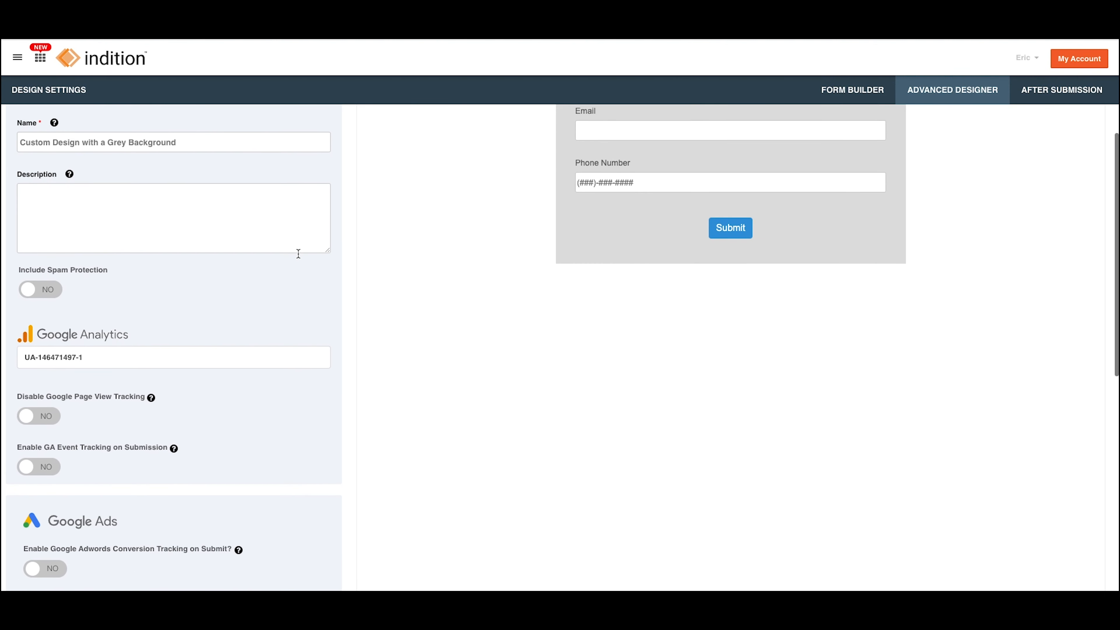
{"action": "scroll", "coordinate": [298, 254], "scroll_direction": "down", "scroll_amount": 3}
{"action": "scroll", "coordinate": [299, 254], "scroll_direction": "up", "scroll_amount": 2}
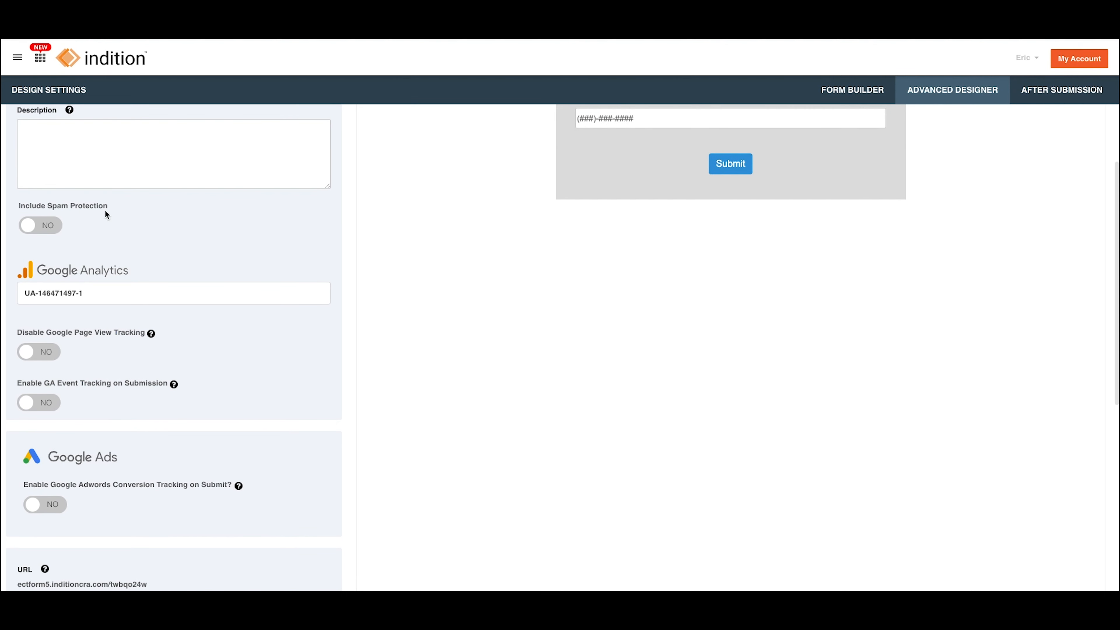
{"action": "scroll", "coordinate": [126, 210], "scroll_direction": "up", "scroll_amount": 1}
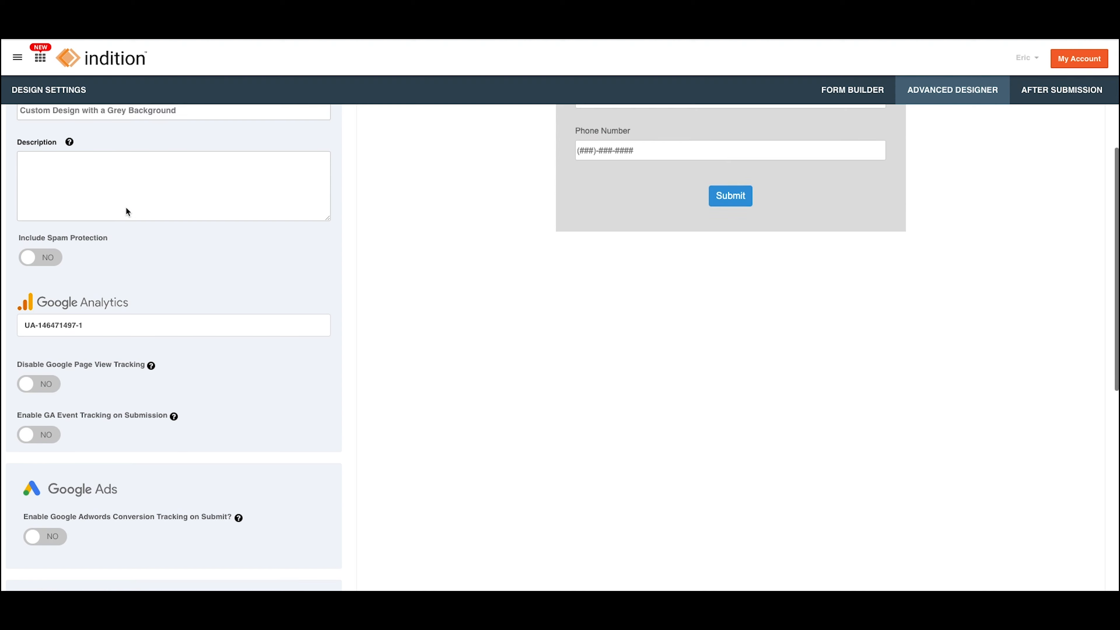
{"action": "left_click", "coordinate": [48, 261]}
{"action": "scroll", "coordinate": [357, 302], "scroll_direction": "up", "scroll_amount": 5}
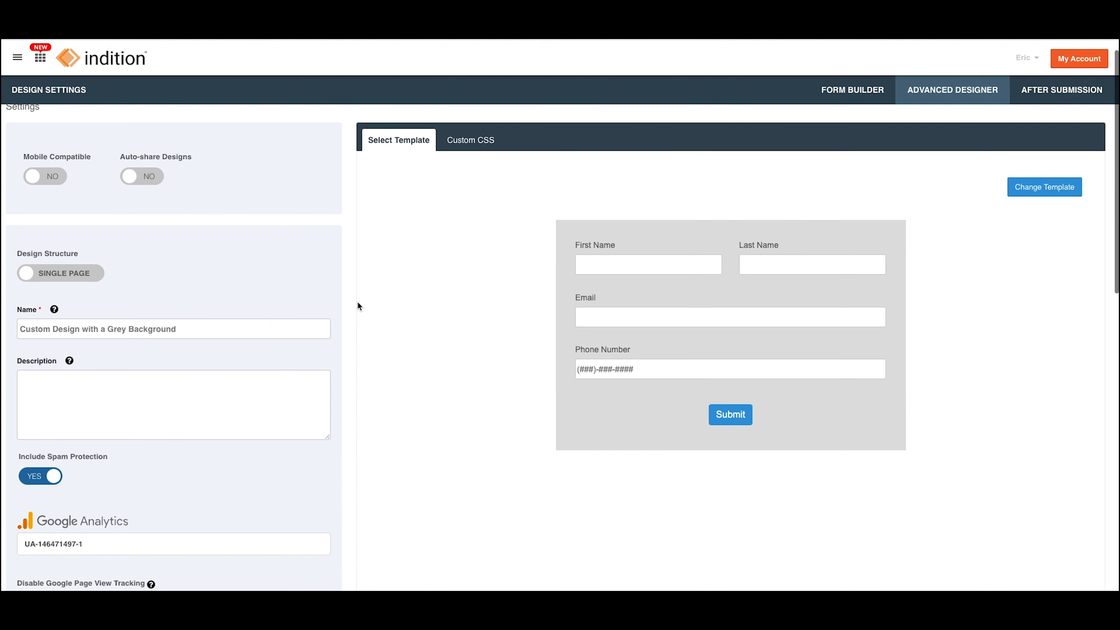
{"action": "scroll", "coordinate": [357, 301], "scroll_direction": "up", "scroll_amount": 2}
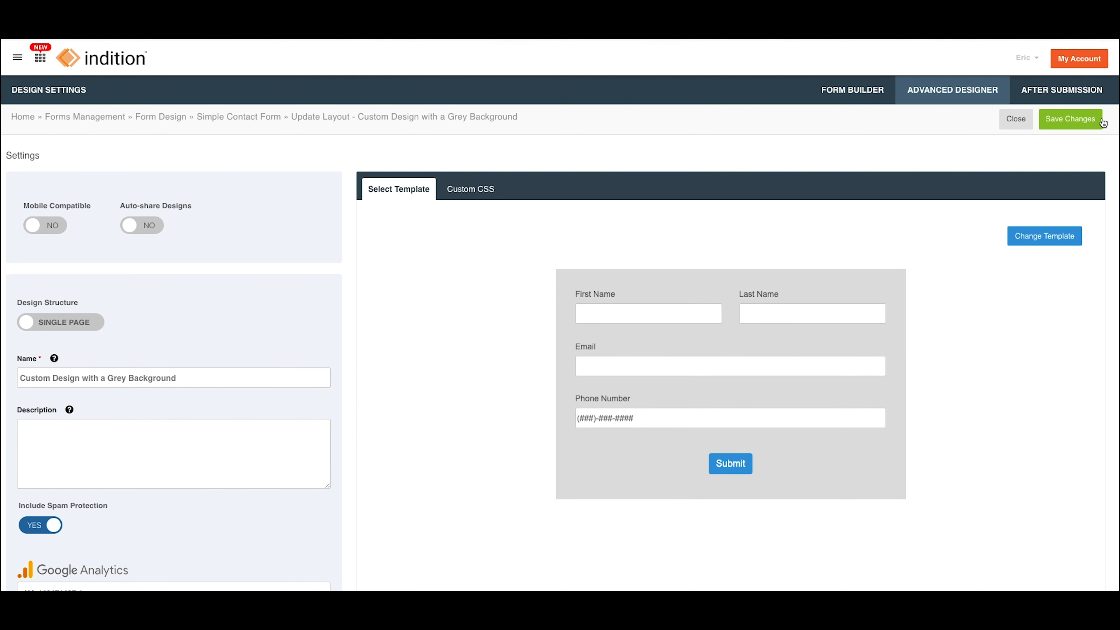
{"action": "left_click", "coordinate": [1067, 127]}
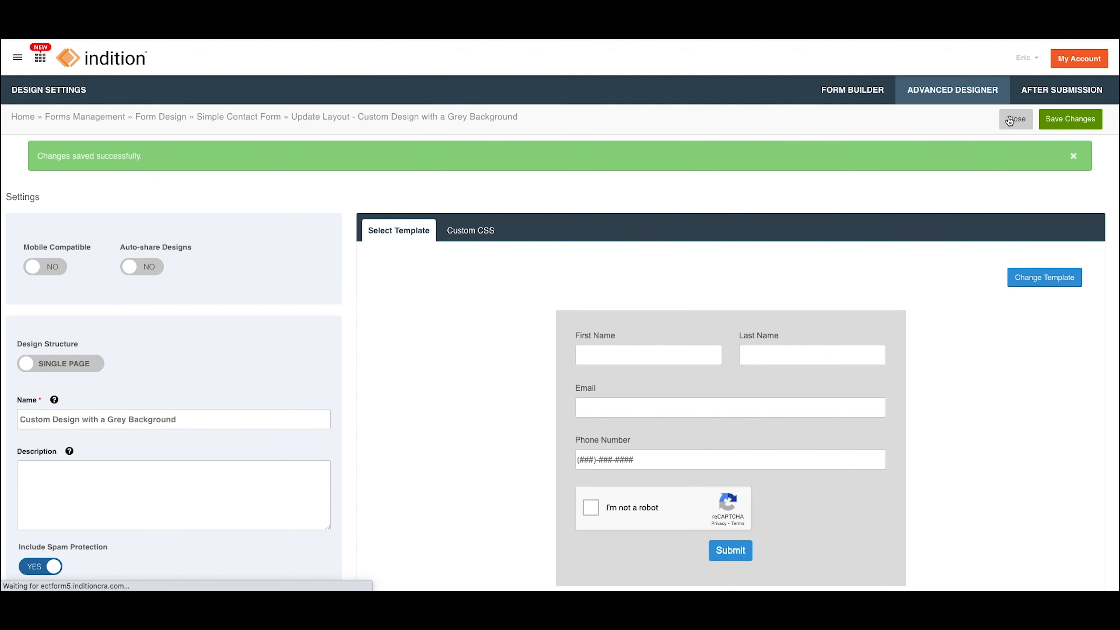
{"action": "left_click", "coordinate": [1009, 122]}
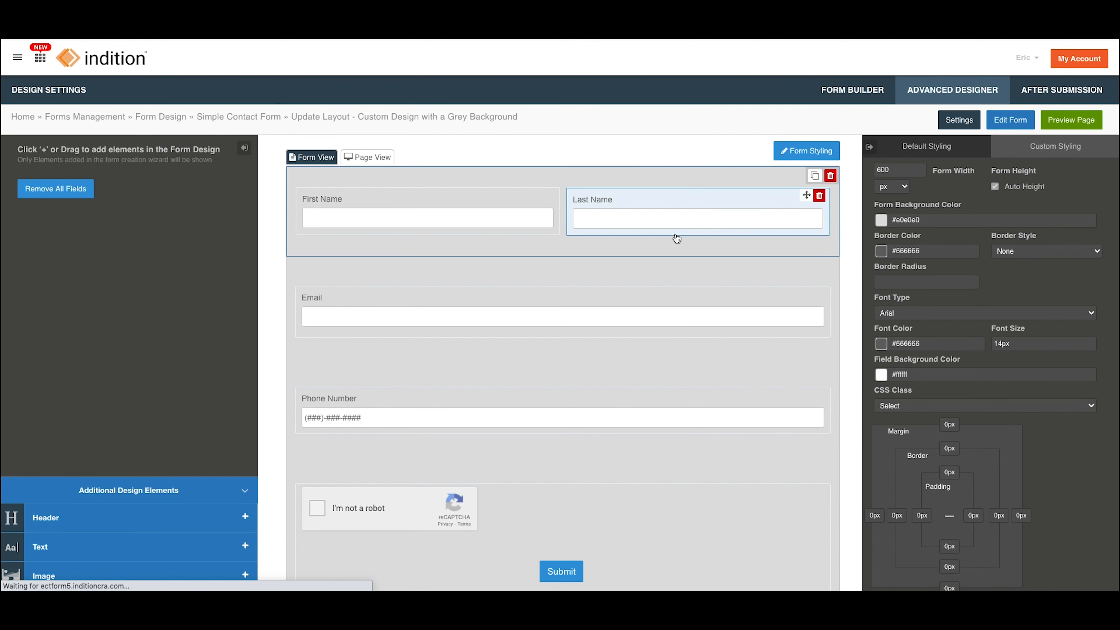
Check the captcha in the grey background design and on its preview page, and return to the designer.
{"action": "scroll", "coordinate": [381, 260], "scroll_direction": "down", "scroll_amount": 2}
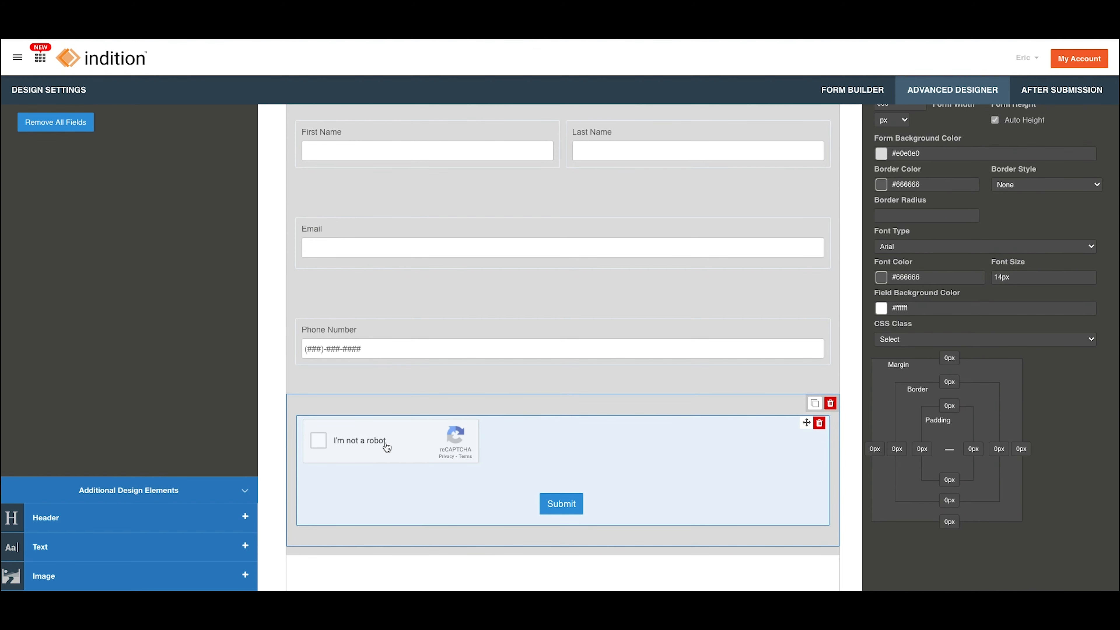
{"action": "scroll", "coordinate": [500, 453], "scroll_direction": "up", "scroll_amount": 1}
{"action": "scroll", "coordinate": [501, 453], "scroll_direction": "up", "scroll_amount": 1}
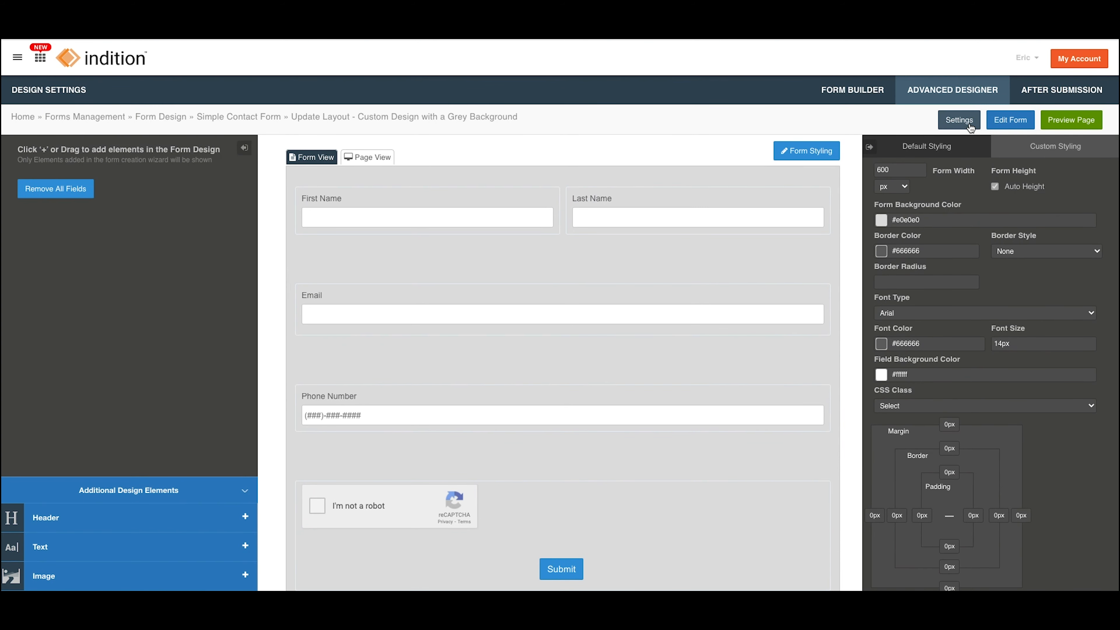
{"action": "left_click", "coordinate": [1060, 122]}
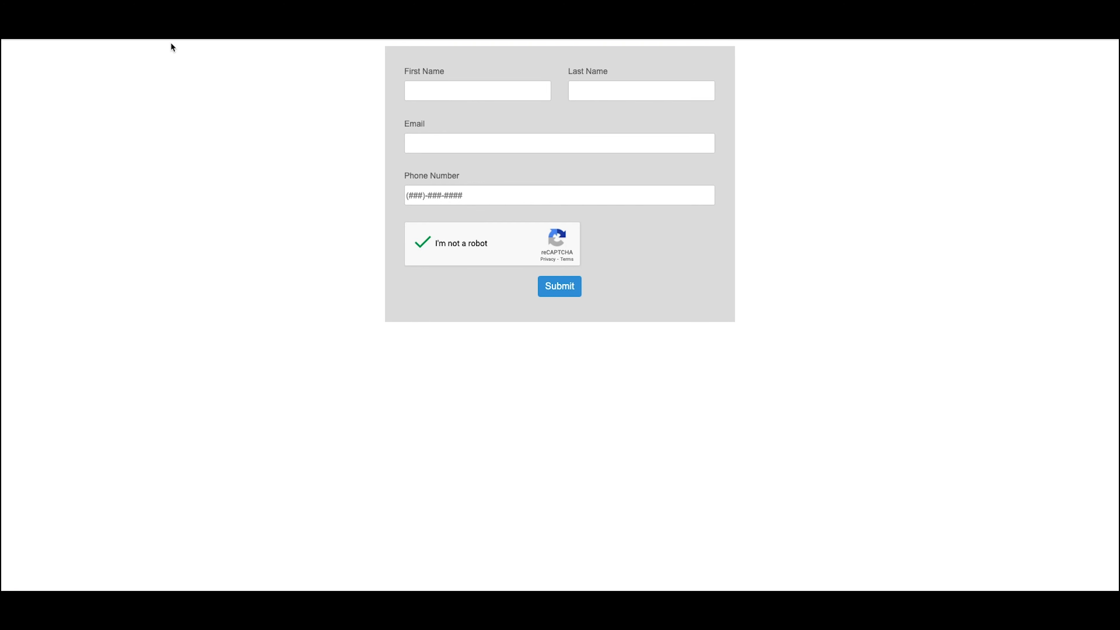
{"action": "left_click", "coordinate": [198, 8]}
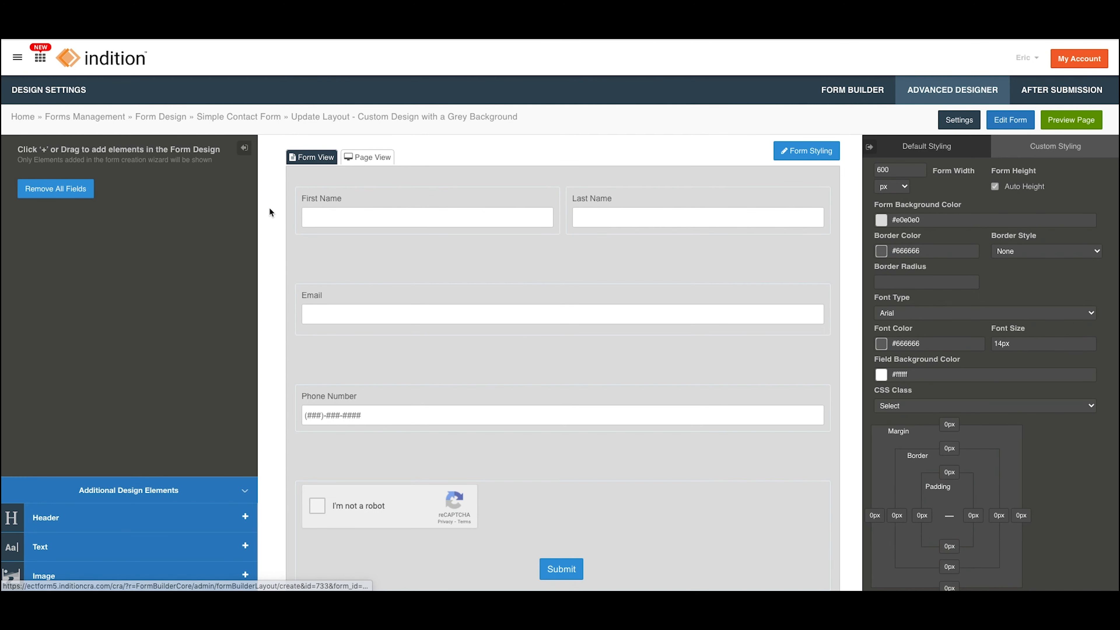
Create a new custom form from scratch and remove its captcha, confirming the deletion.
{"action": "left_click", "coordinate": [110, 62]}
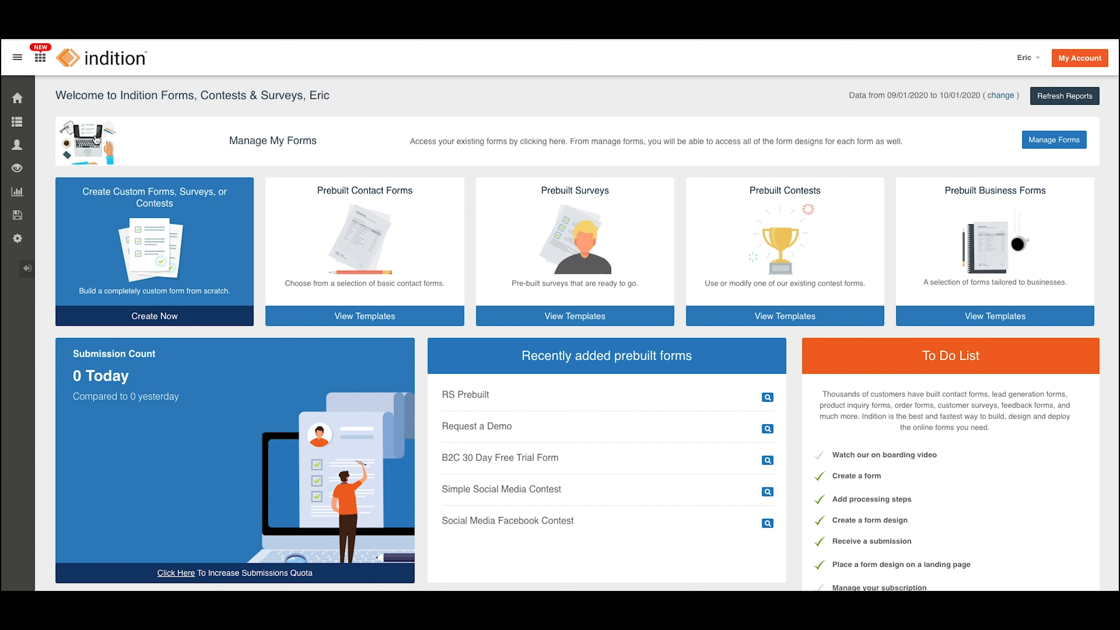
{"action": "left_click", "coordinate": [147, 238]}
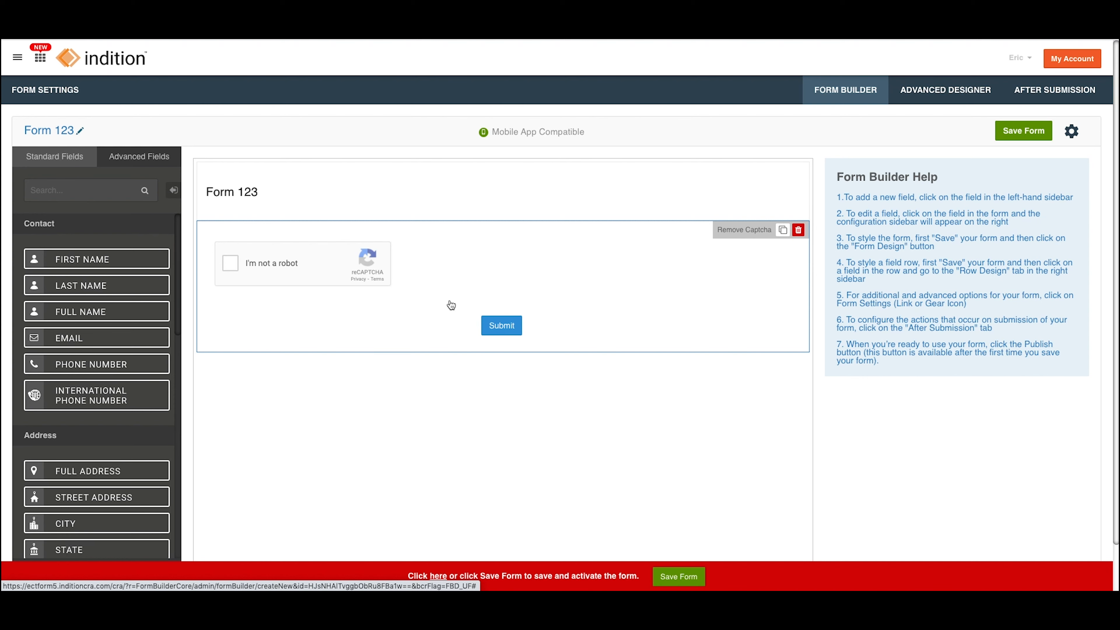
{"action": "left_click", "coordinate": [741, 232]}
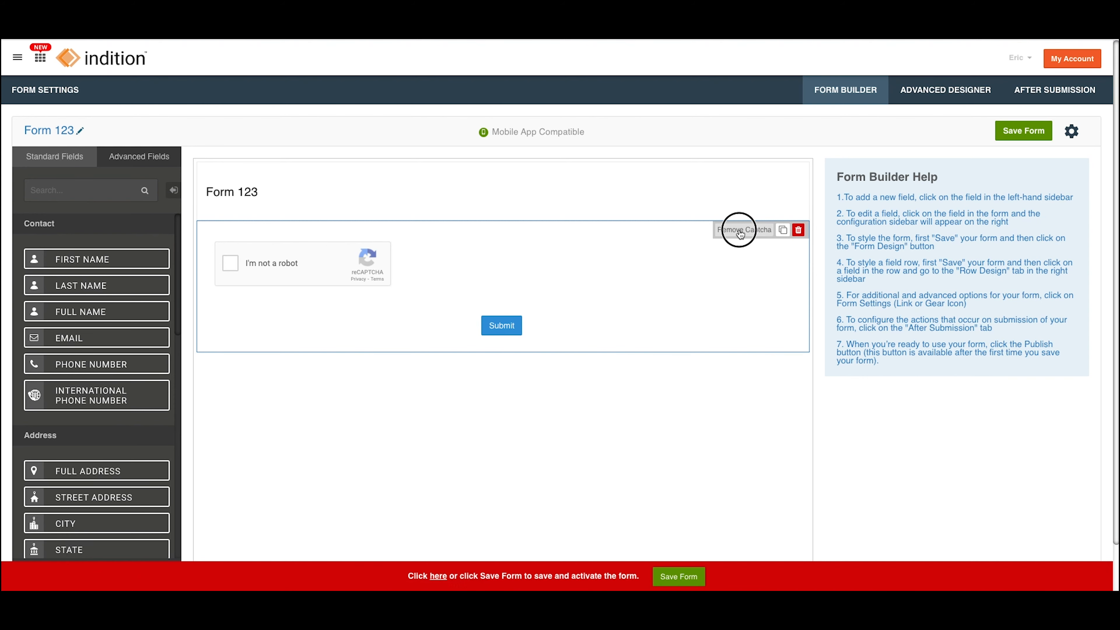
{"action": "left_click", "coordinate": [602, 326]}
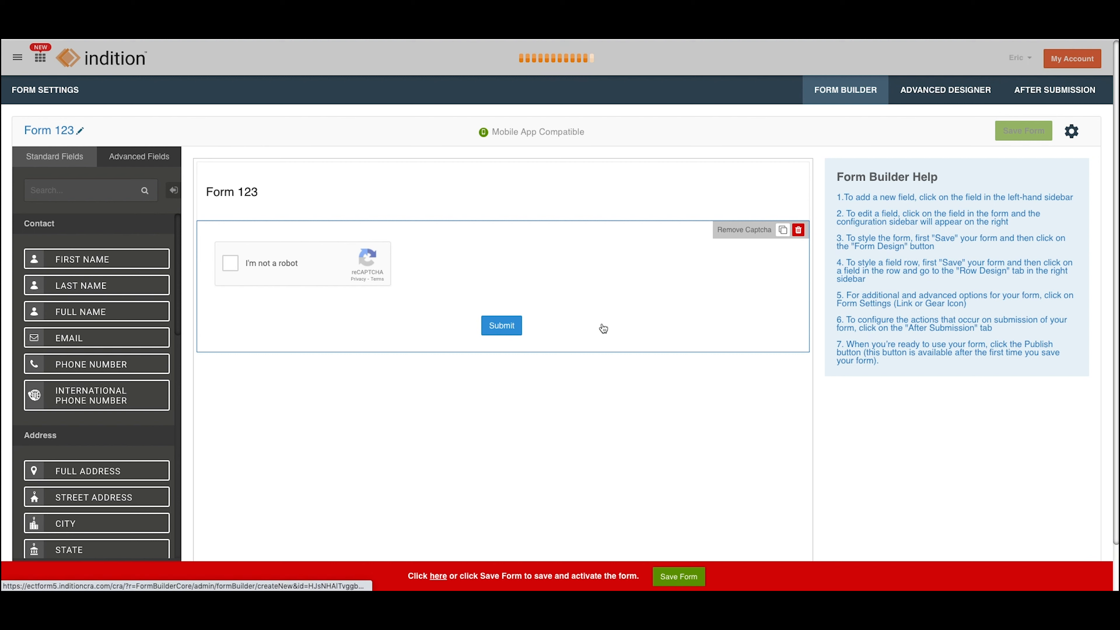